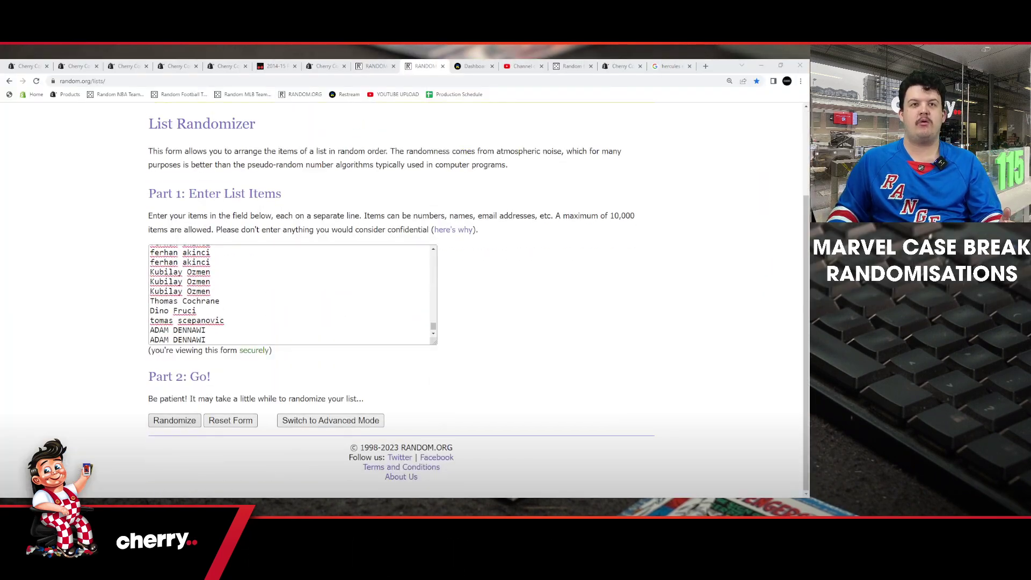
- Shuffle the 122 break names four times in a row, then highlight the top five results
click(164, 422)
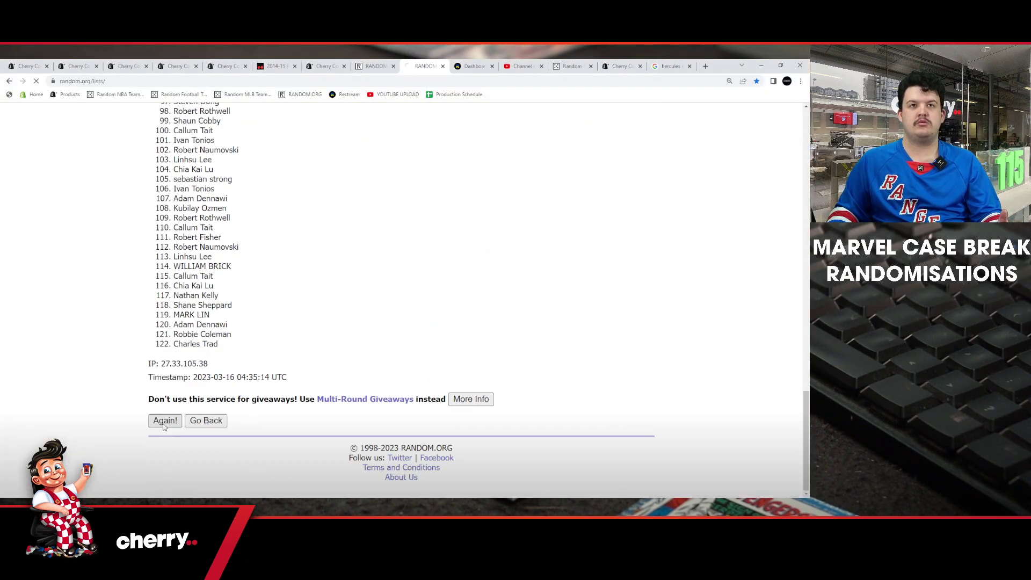
click(164, 422)
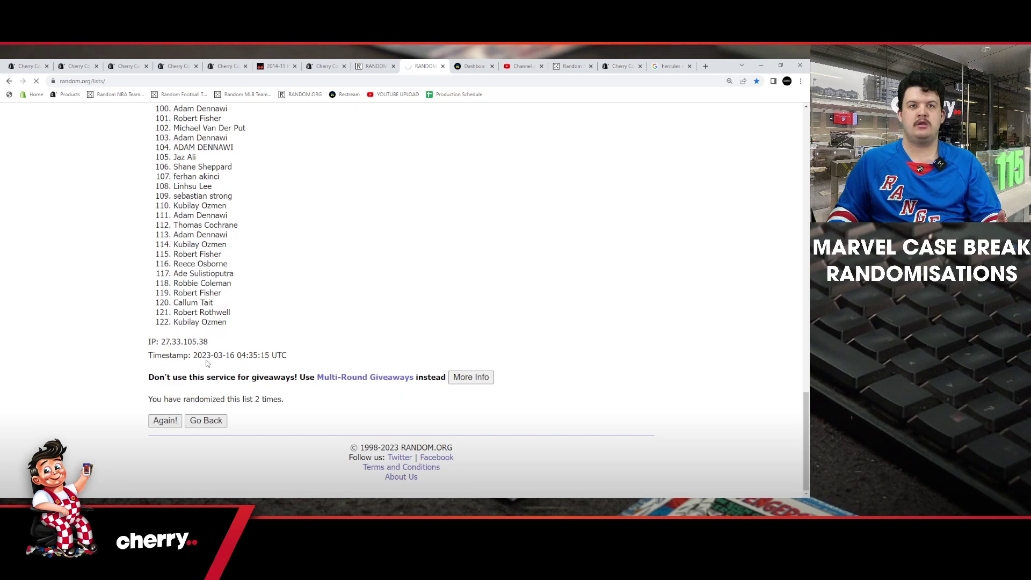
click(165, 421)
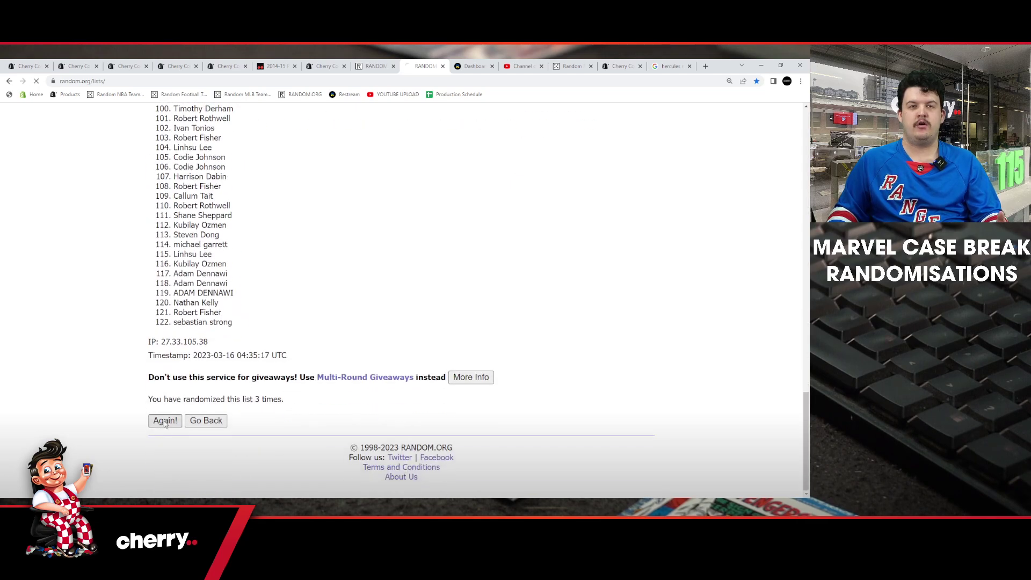
click(164, 421)
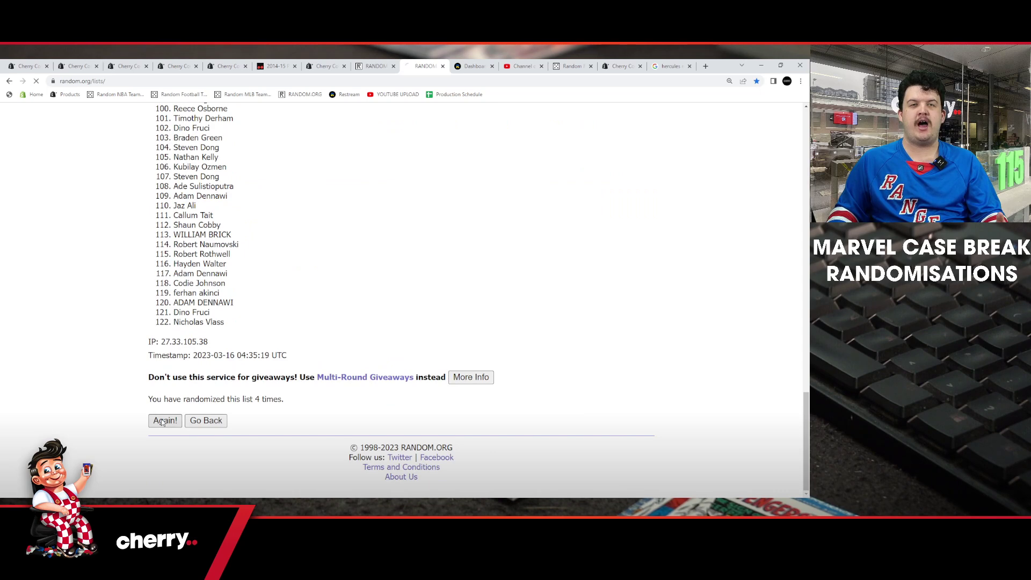
drag(168, 283, 234, 325)
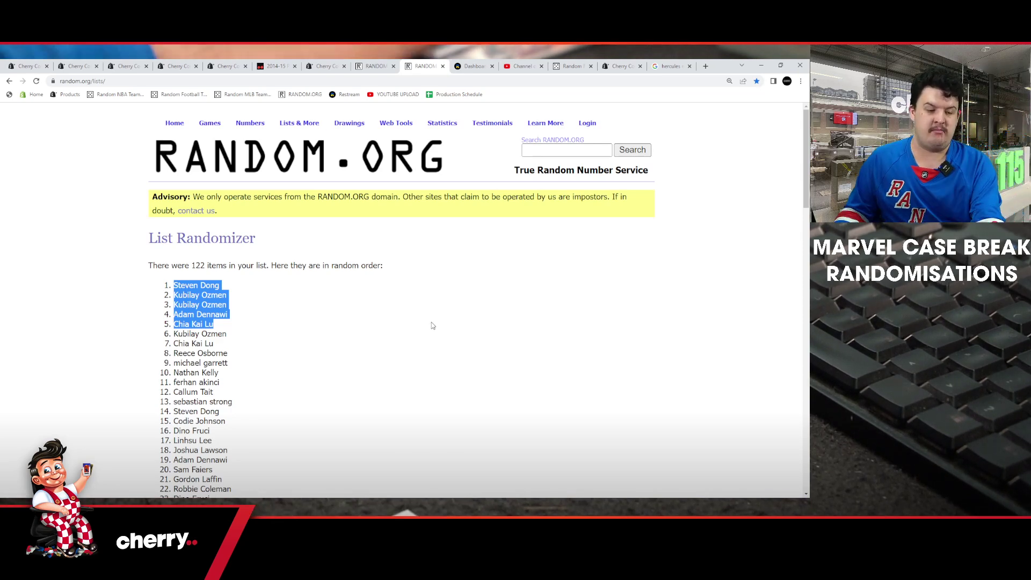
- Open several new List Randomizer tabs and switch to a blank one
scroll(374, 350, down, 3)
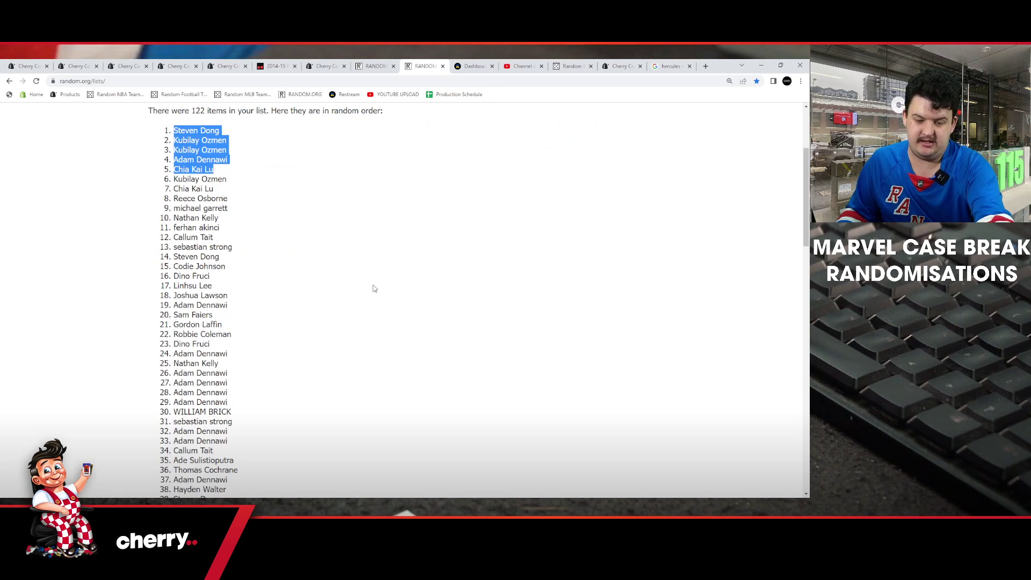
scroll(408, 300, up, 3)
mouse_move(299, 123)
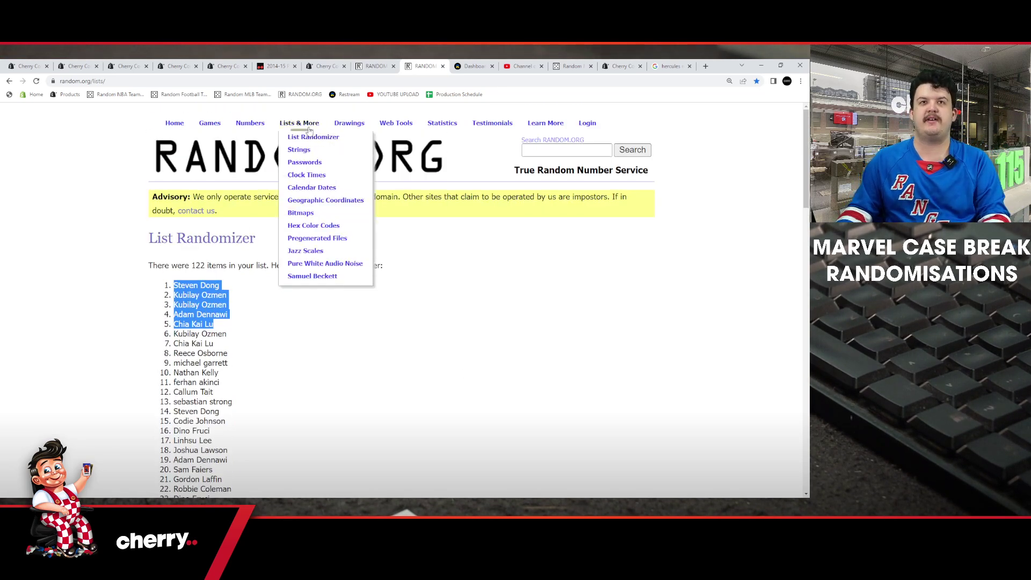
middle_click(308, 149)
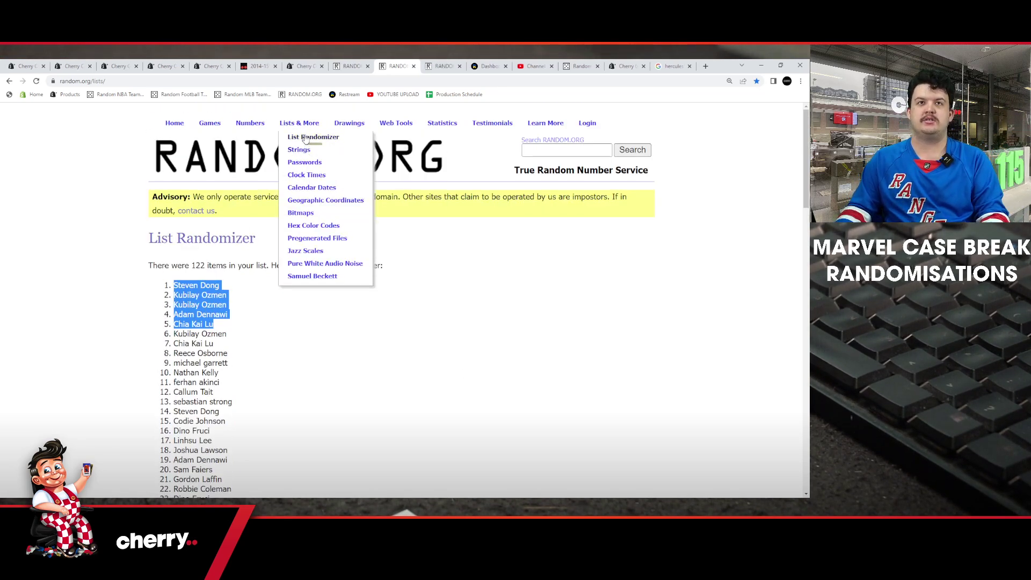
middle_click(315, 138)
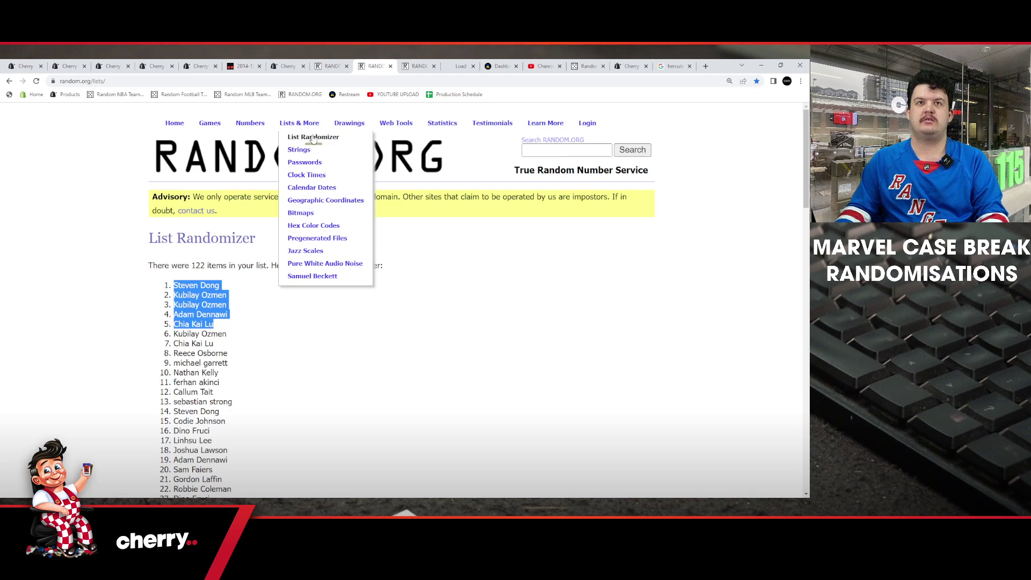
middle_click(315, 137)
click(390, 65)
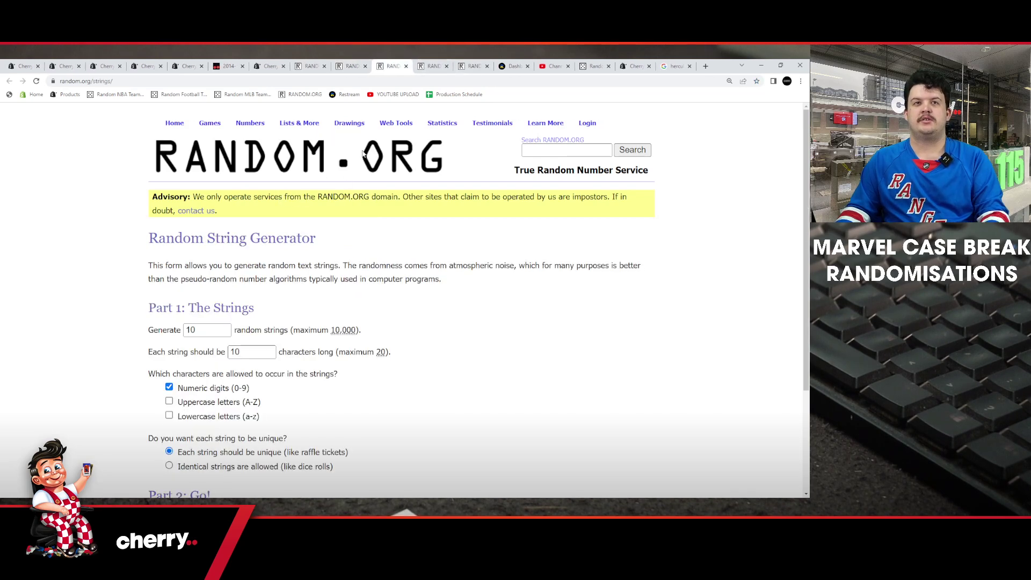
click(432, 65)
- Enter LEFT and RIGHT as two separate lines in the list box
click(240, 416)
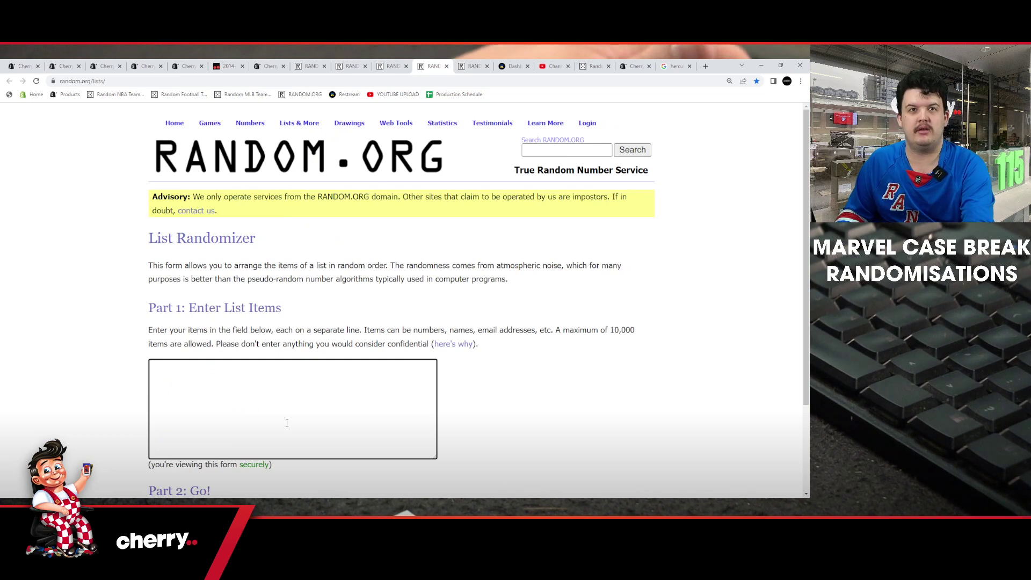
text(LEFT)
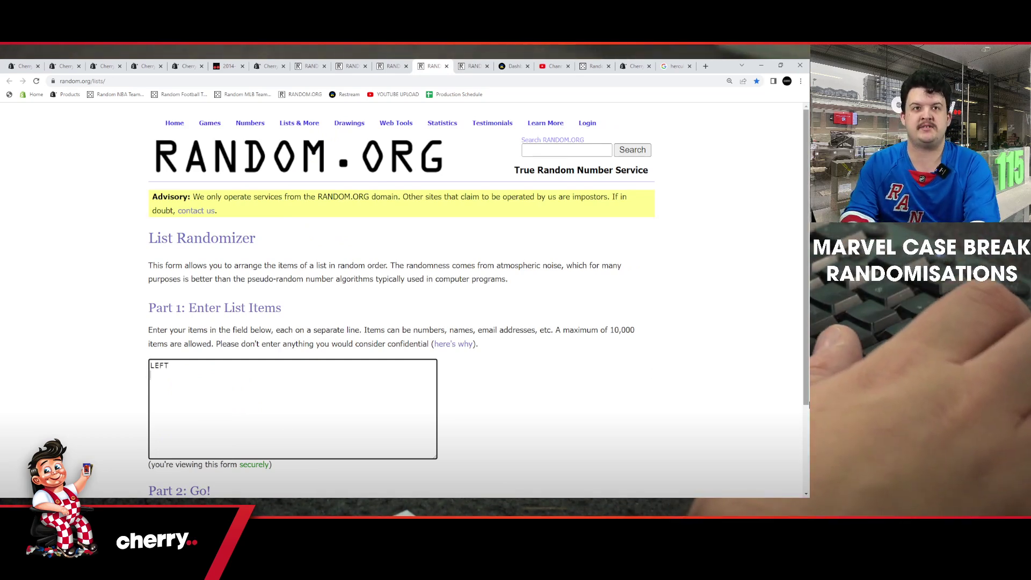
key(Return)
text(RIGHT)
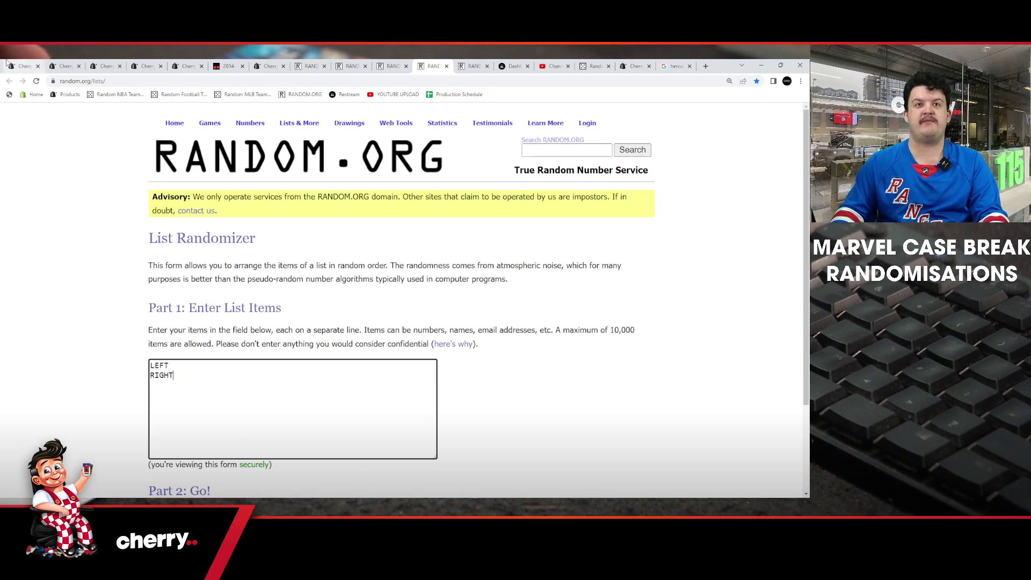
scroll(191, 399, down, 3)
- Randomize the LEFT/RIGHT list repeatedly to five rounds, then highlight the top result, LEFT
click(172, 421)
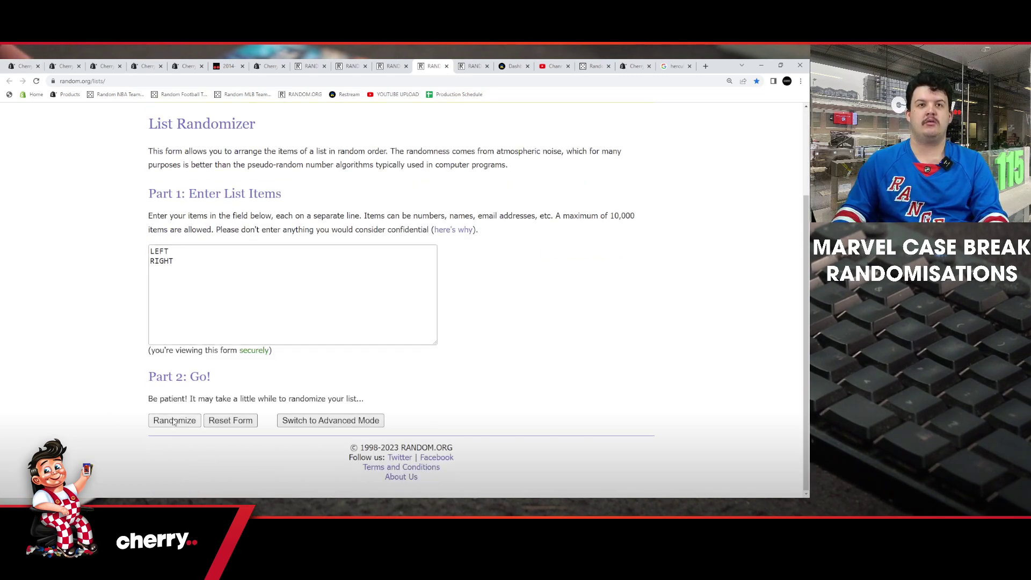
click(168, 371)
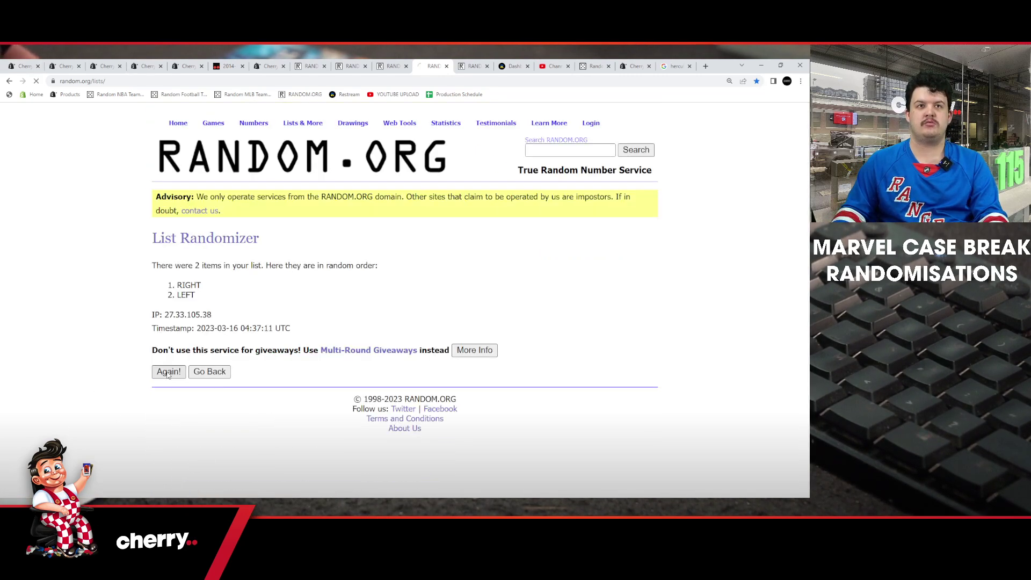
click(168, 394)
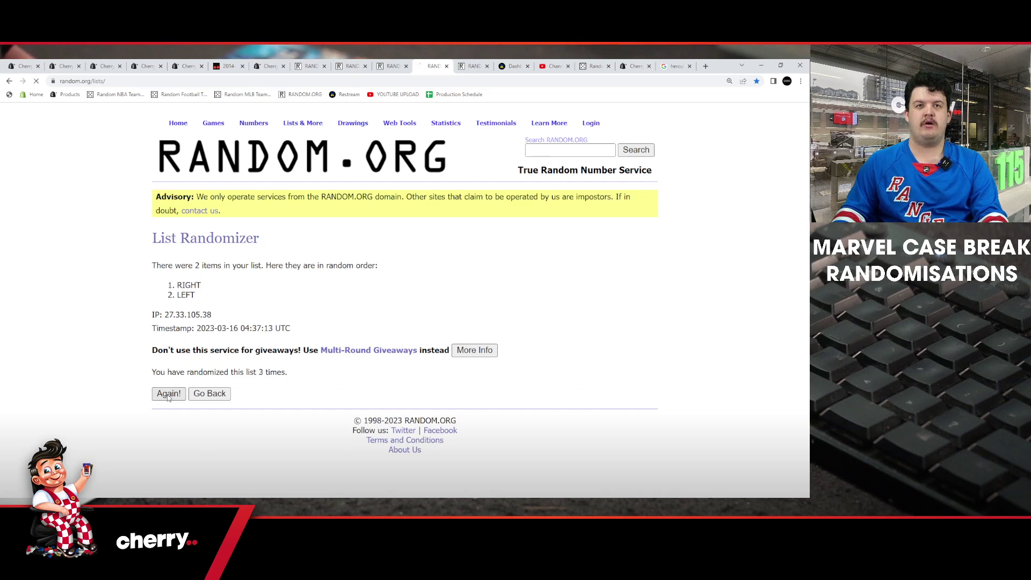
click(168, 394)
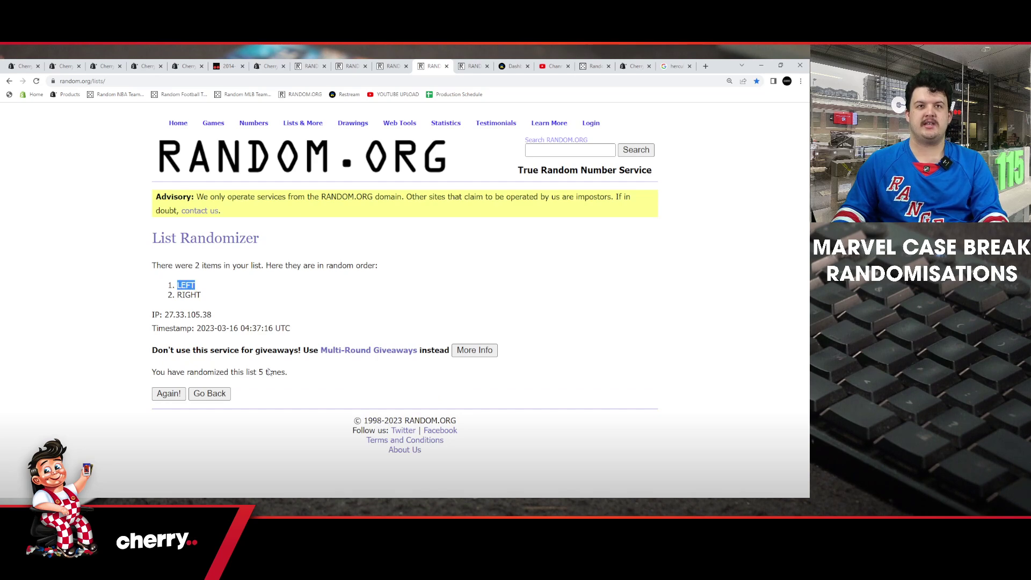
drag(257, 371, 288, 372)
drag(210, 288, 170, 286)
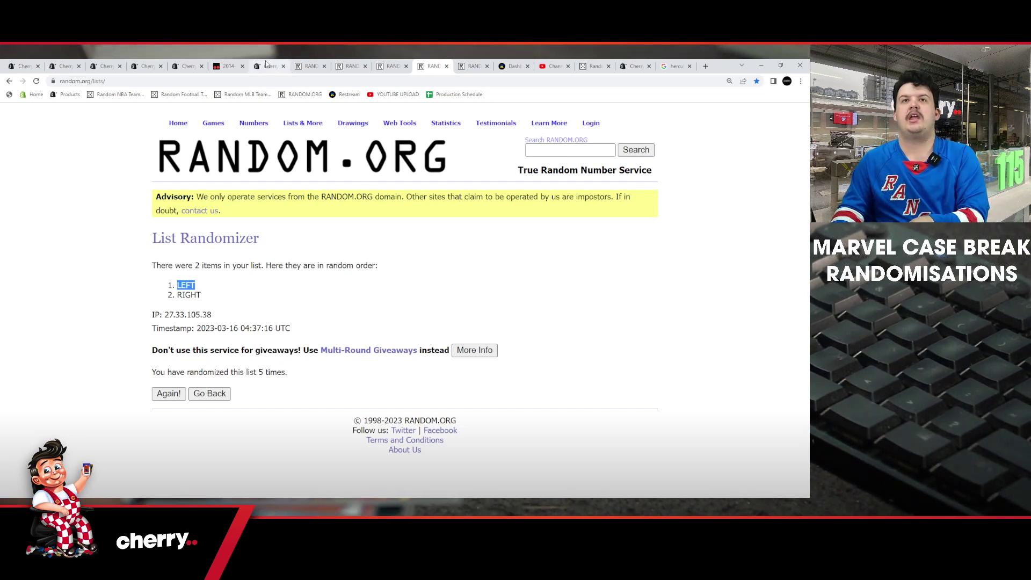
- In the next blank tab, enter the numbers 1, 2, 3 and 4 on separate lines
click(467, 65)
click(247, 423)
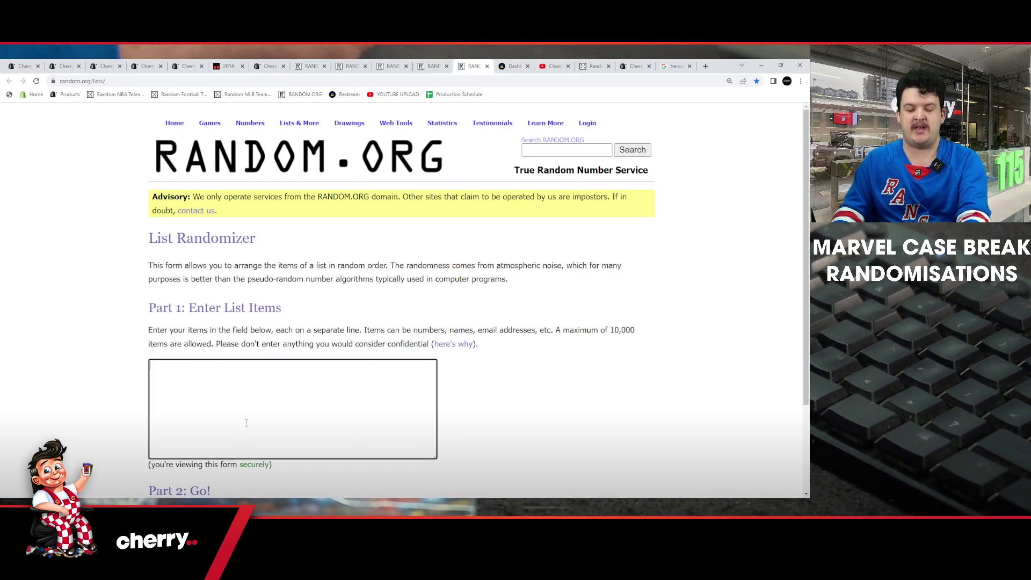
text(1)
key(Return)
text(2)
key(Return)
text(34)
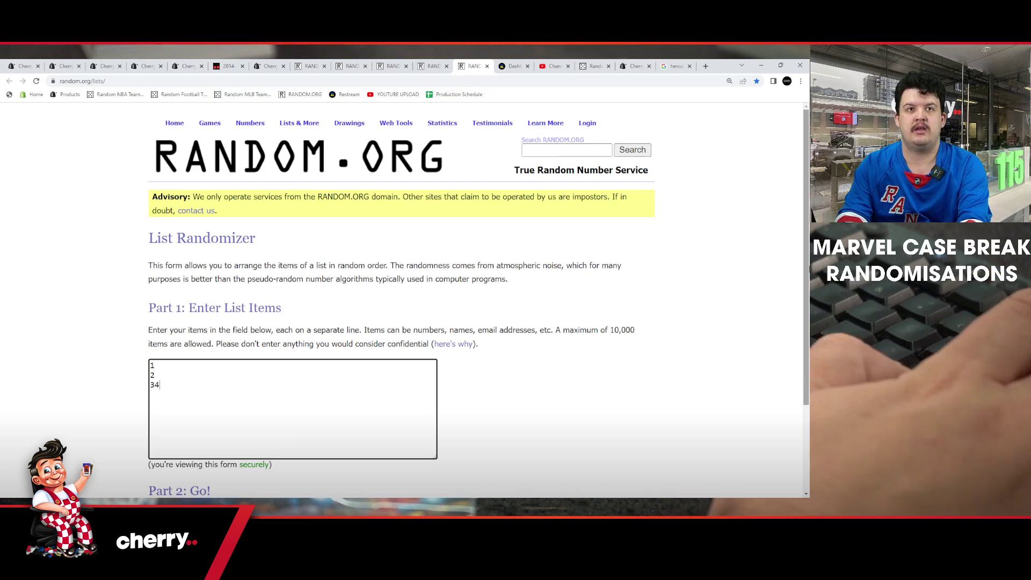
key(BackSpace)
key(Return)
text(4)
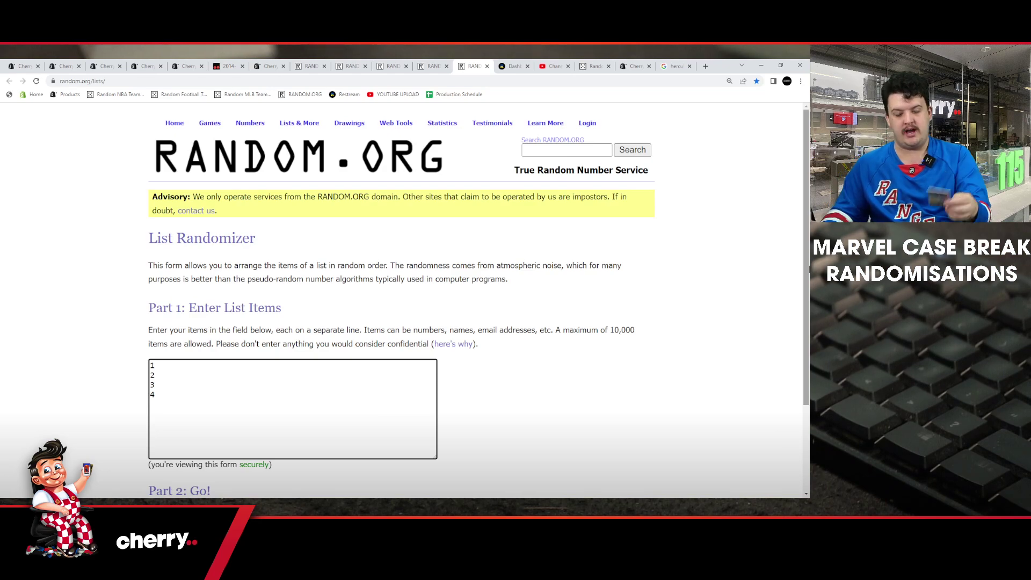
- Randomize the 1–4 number list, then shuffle it once more
scroll(170, 448, down, 3)
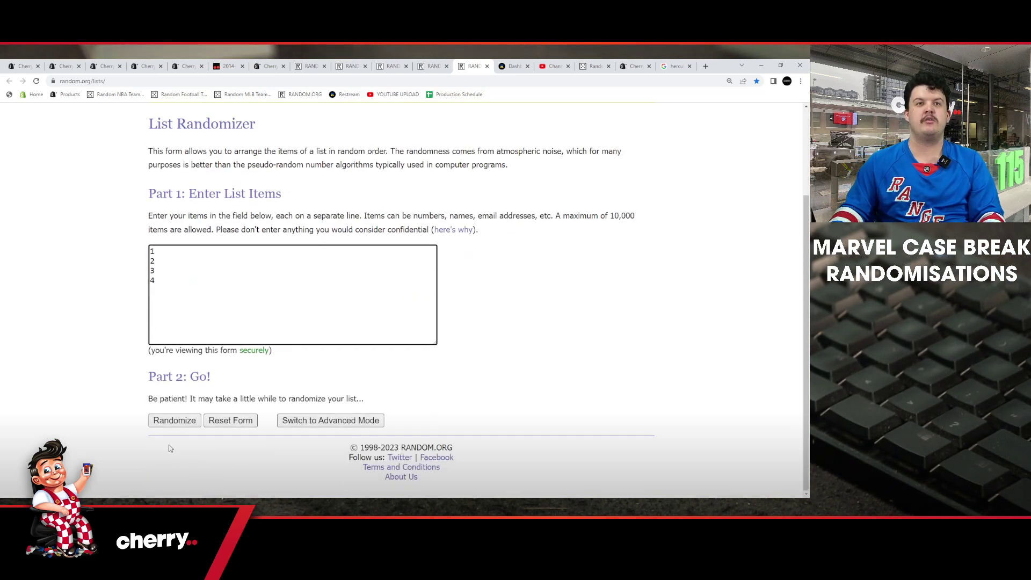
click(175, 421)
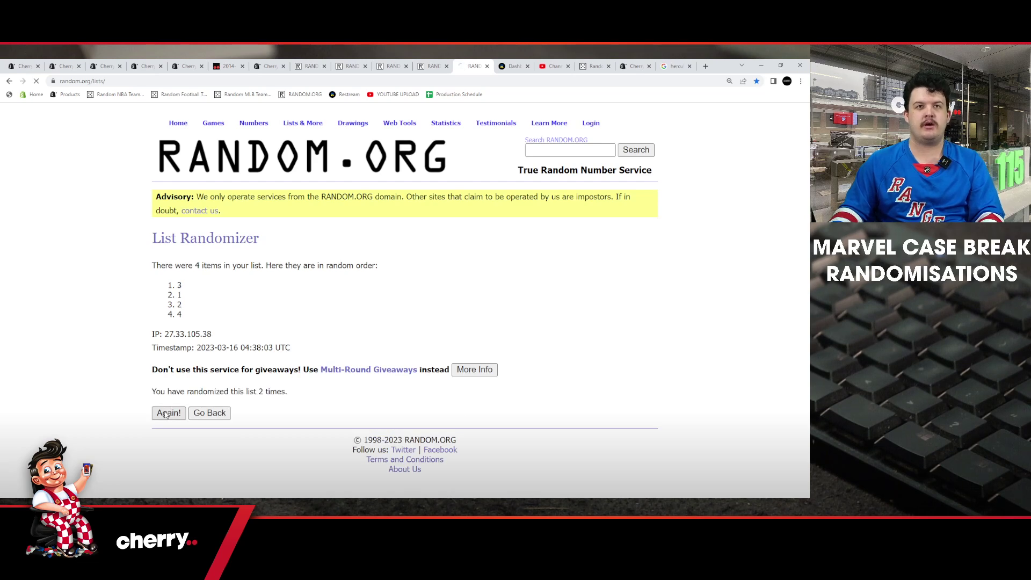
click(166, 413)
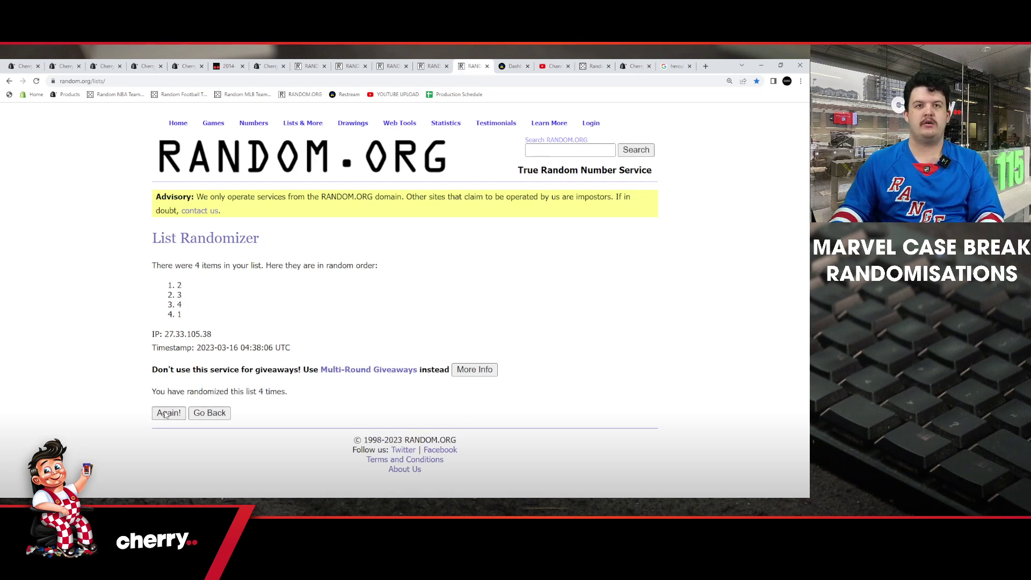